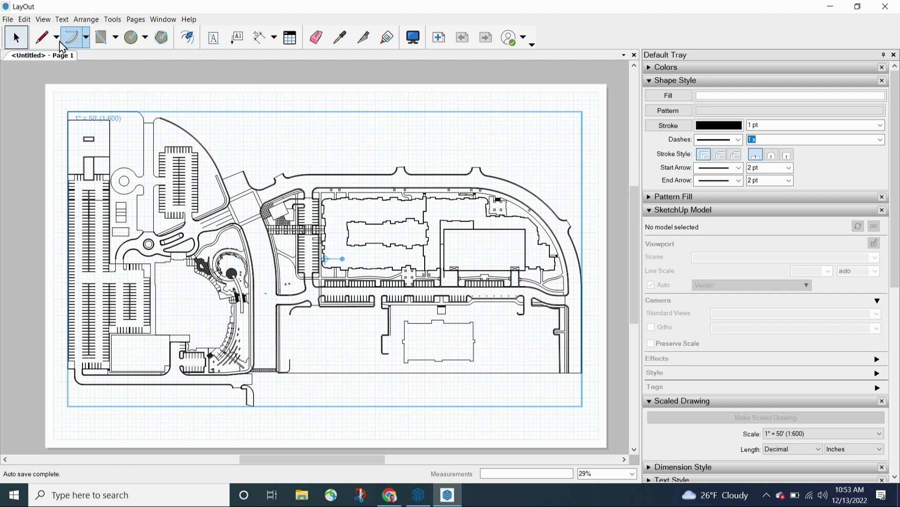
Step: Open the document's reference settings and enlarge the list until the full file path and insertion date are readable
click(9, 20)
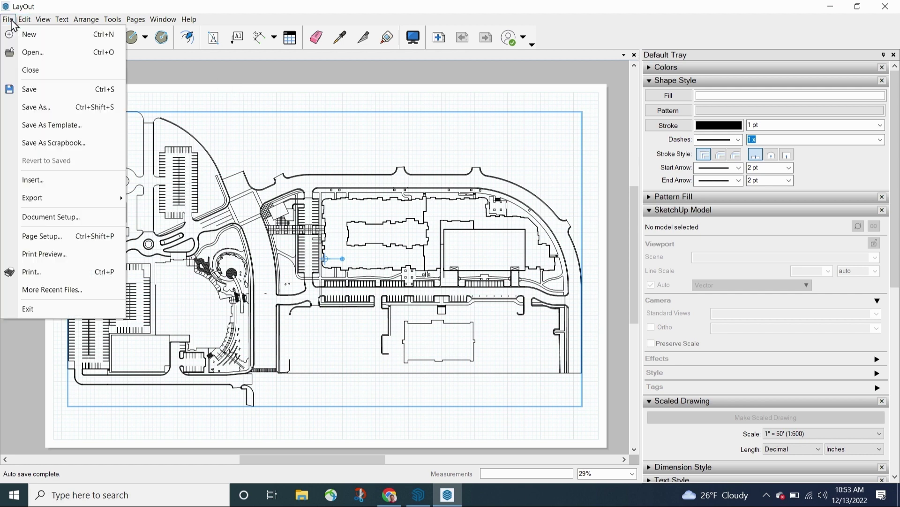
click(49, 217)
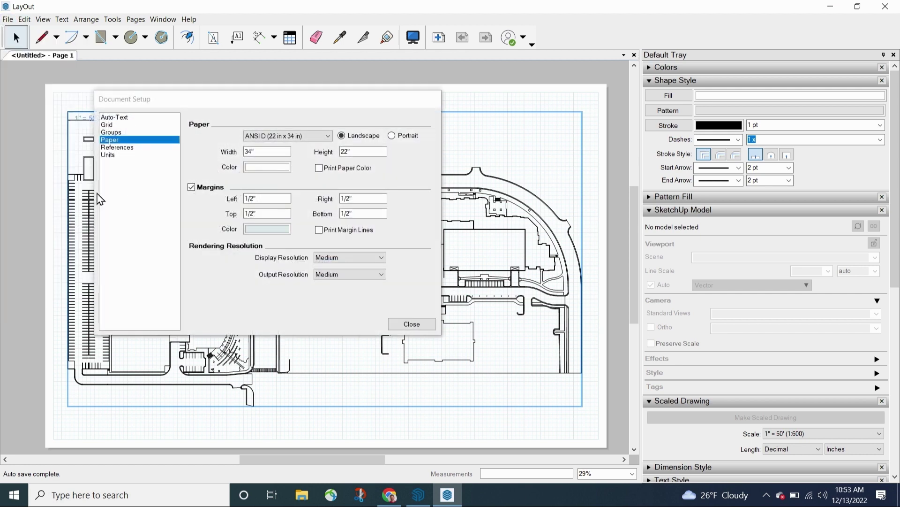
click(123, 147)
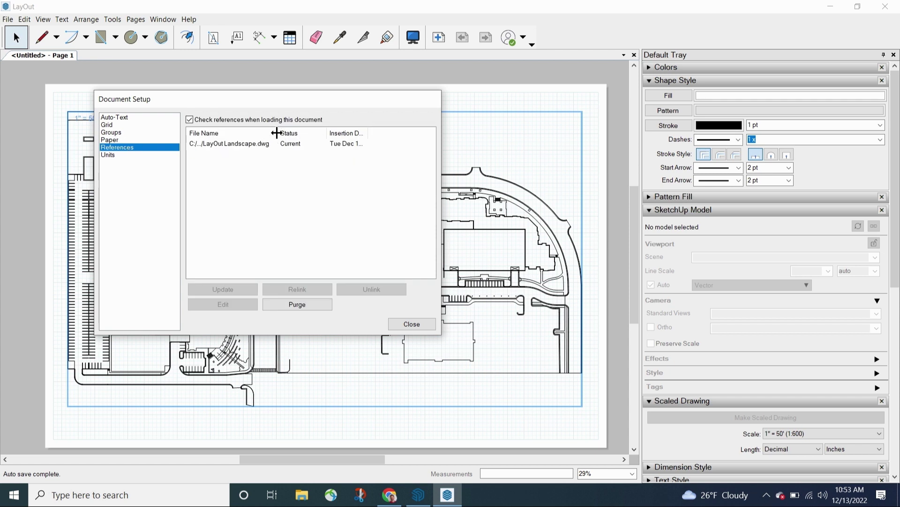
drag(276, 133, 331, 132)
click(431, 342)
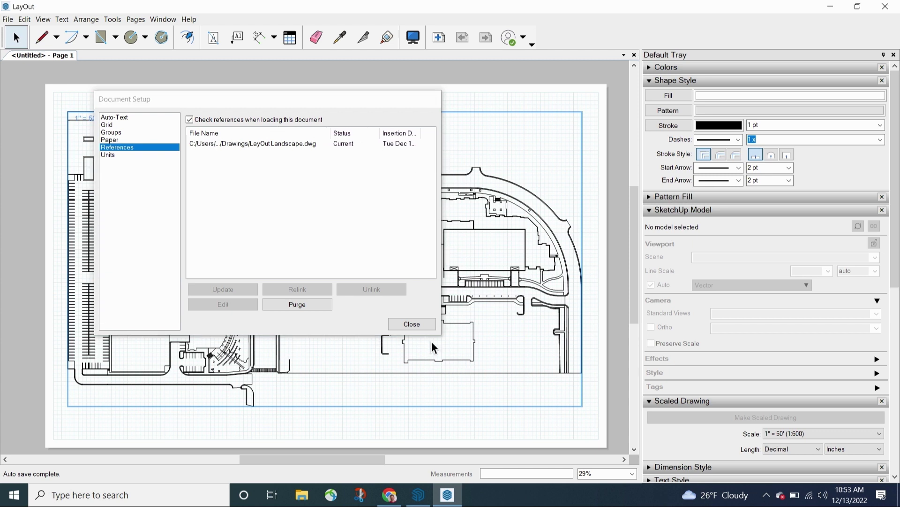
drag(441, 333, 562, 334)
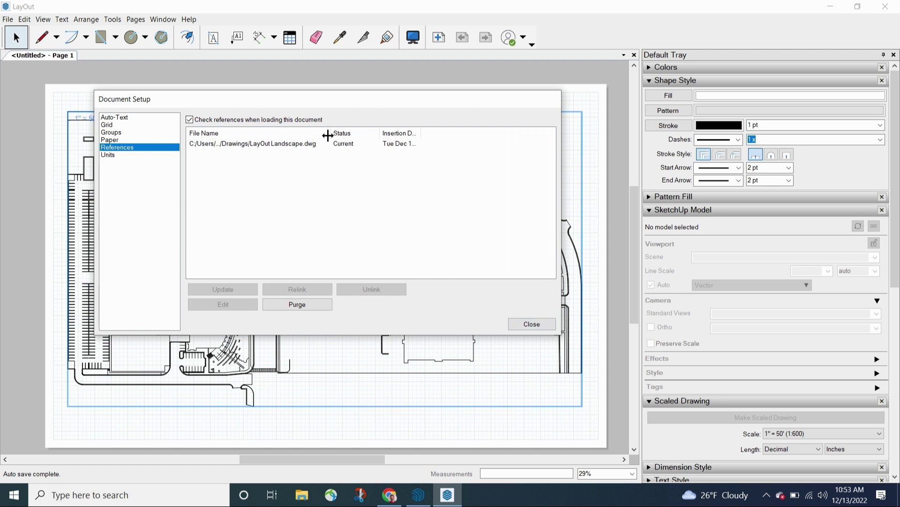
drag(331, 133, 374, 134)
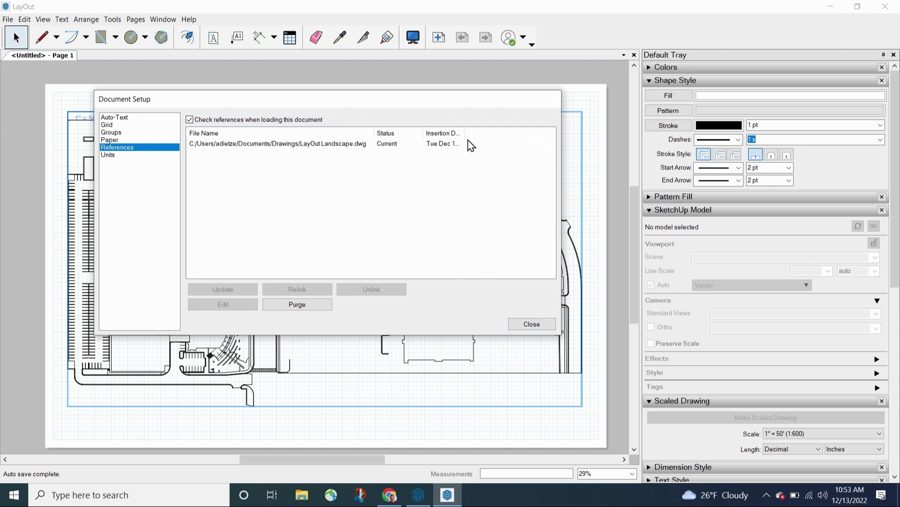
drag(463, 133, 508, 133)
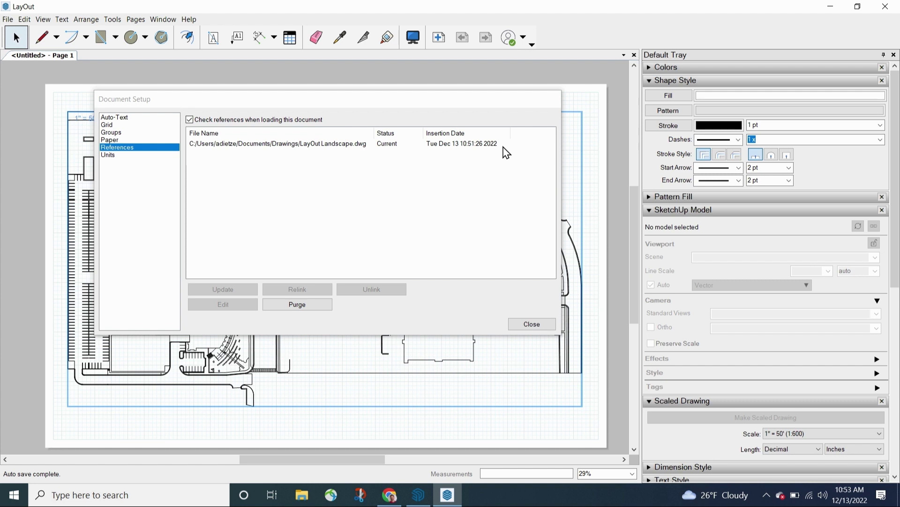
Step: Select the LayOut Landscape.dwg reference and shift the Document Setup dialog aside to examine the linked drawing on the page
click(274, 143)
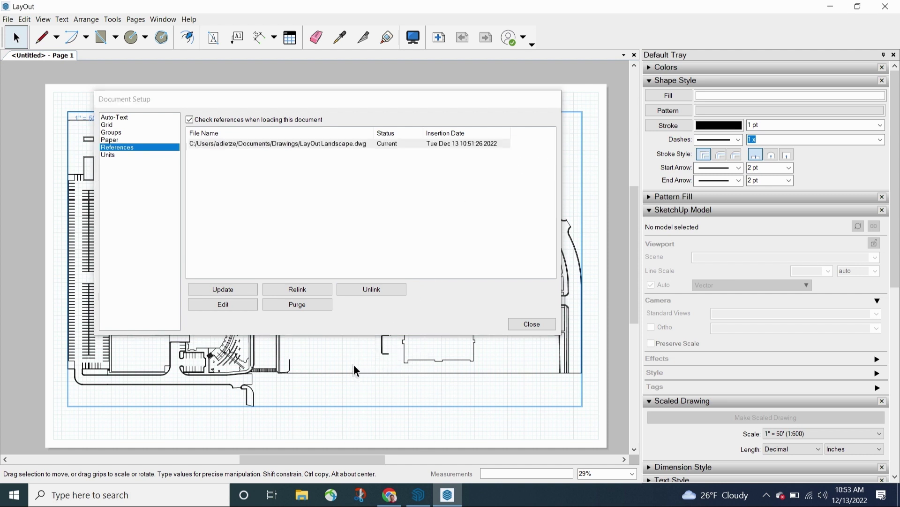
click(227, 292)
mouse_move(300, 106)
mouse_down()
mouse_move(397, 221)
mouse_move(606, 73)
mouse_move(578, 74)
mouse_up()
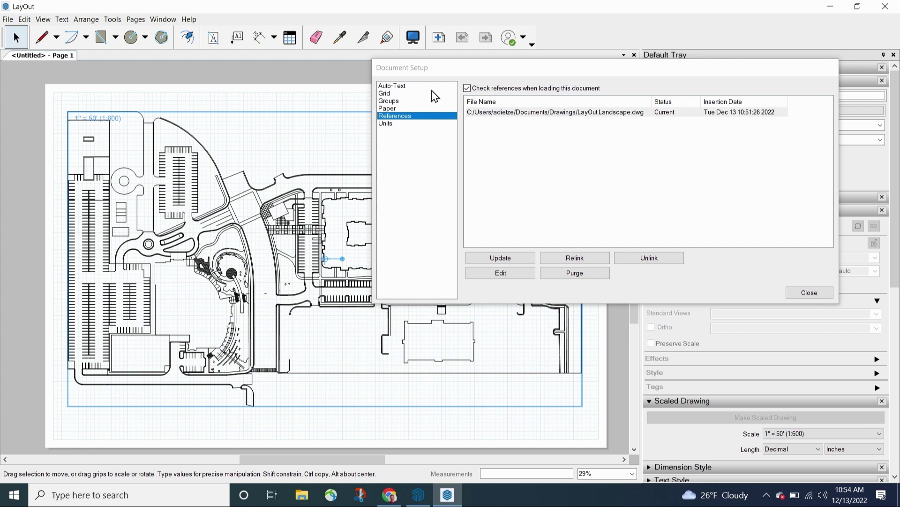
mouse_move(506, 70)
mouse_down()
mouse_move(600, 77)
mouse_move(610, 206)
mouse_move(588, 261)
mouse_up()
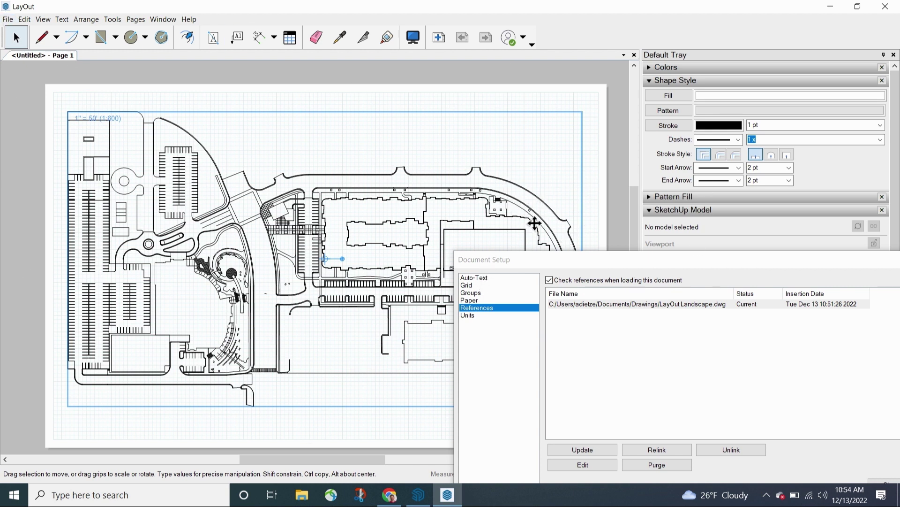
Step: Relink the LayOut Landscape.dwg reference to LayOut Landscape - Reversed.dwg and set the drawing's scale to 1" = 50' (1:600)
drag(558, 266, 290, 110)
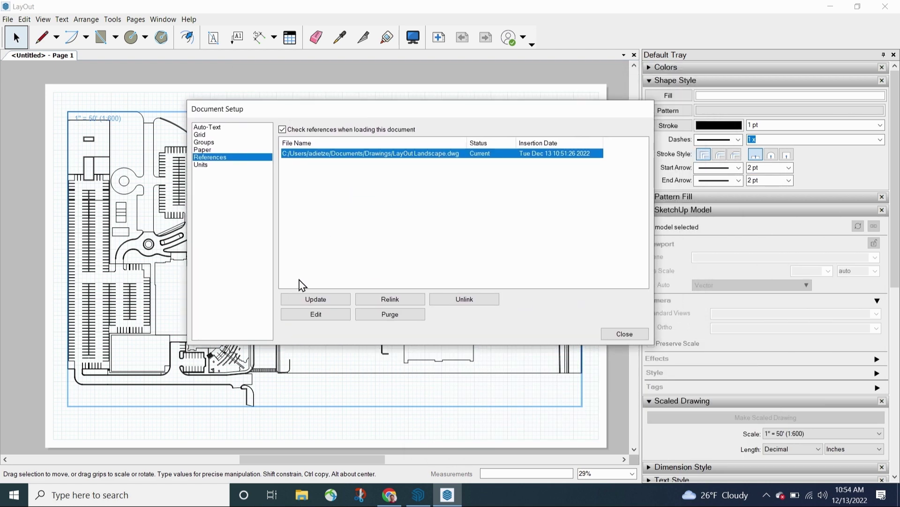
click(391, 302)
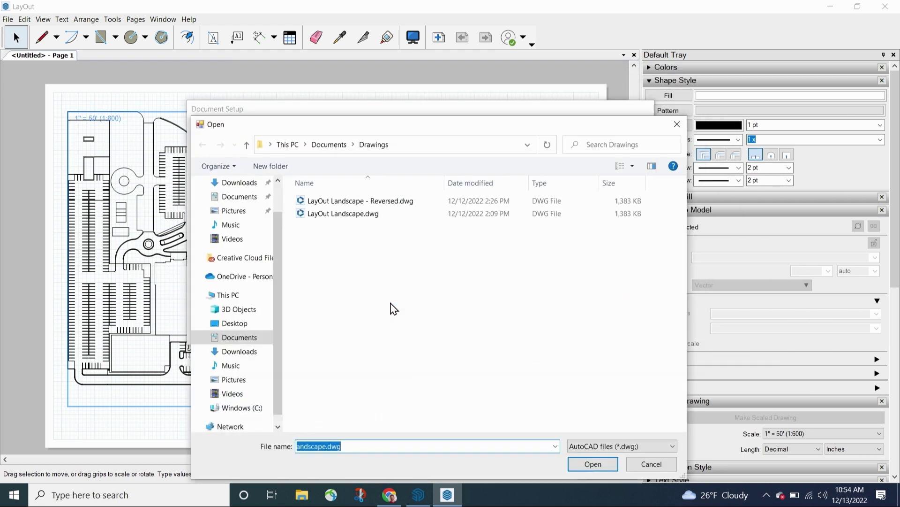
click(385, 209)
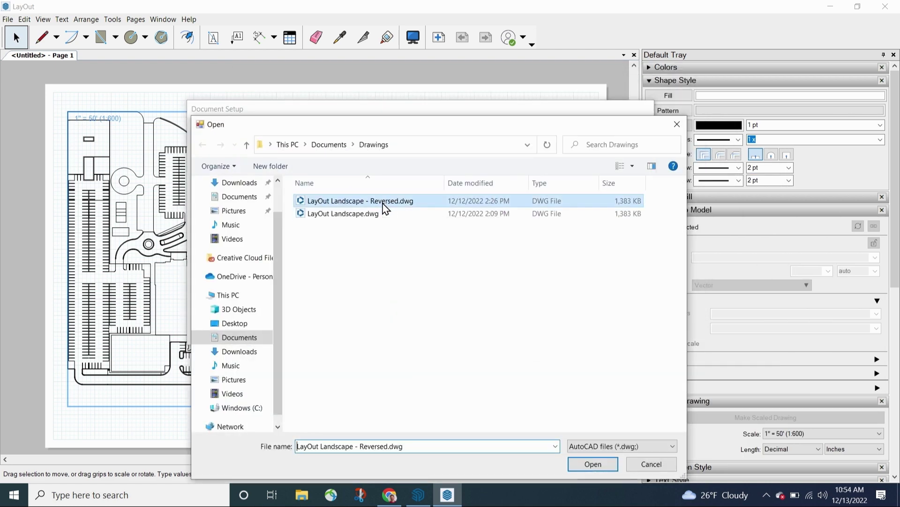
click(592, 463)
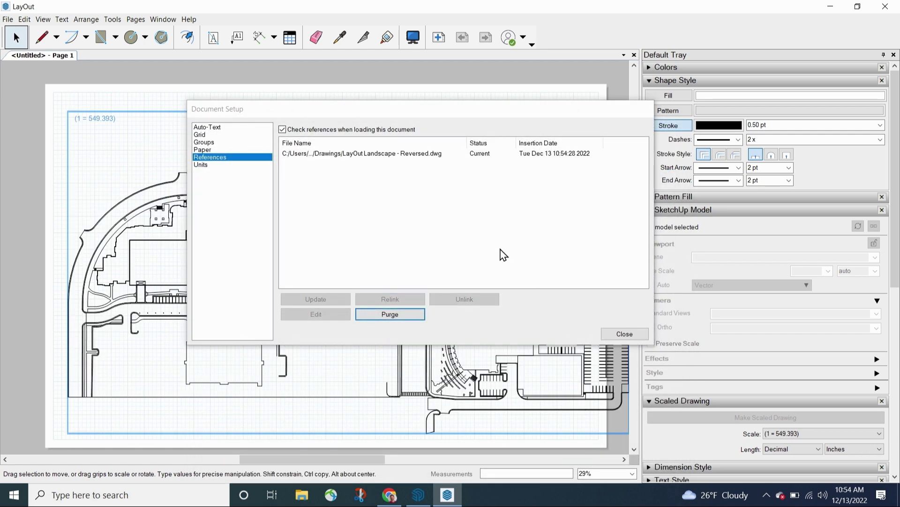
click(625, 333)
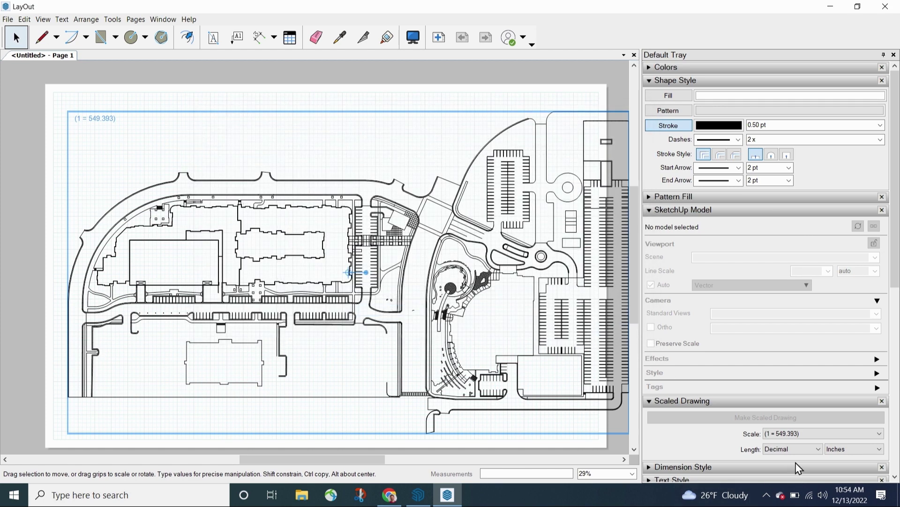
click(802, 434)
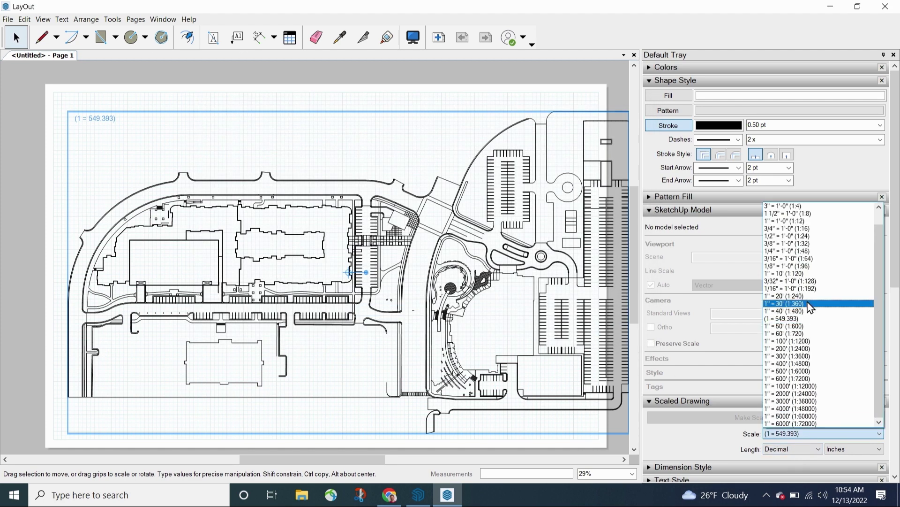
click(816, 326)
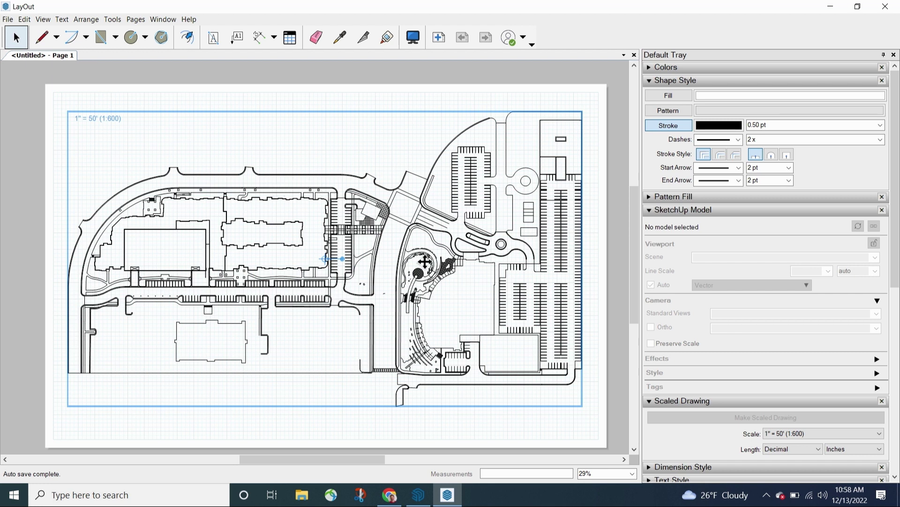
Step: Reopen the document's references and widen the list to check the reversed drawing's full path, status and insertion date
click(8, 20)
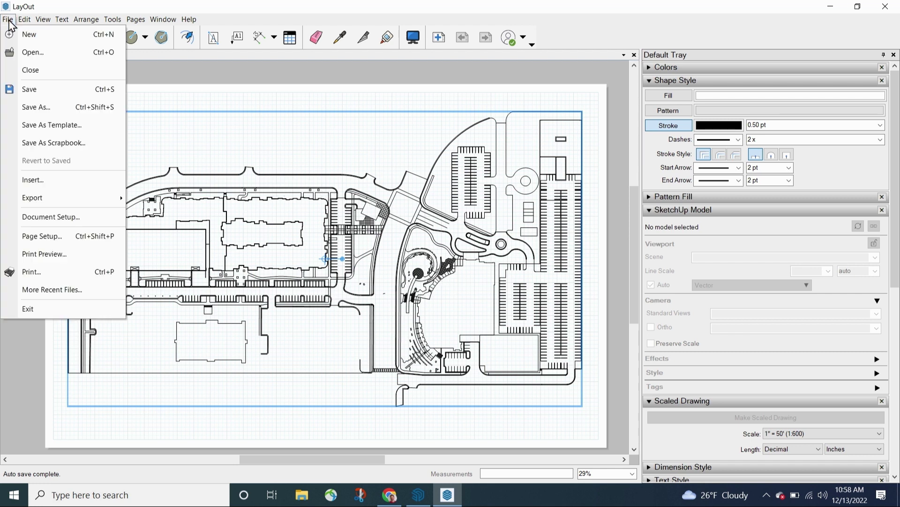
click(29, 220)
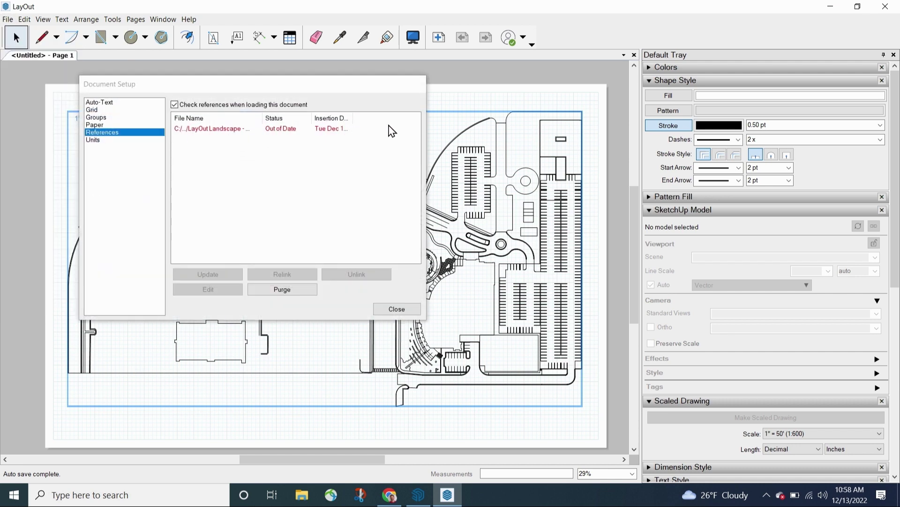
drag(427, 317, 670, 317)
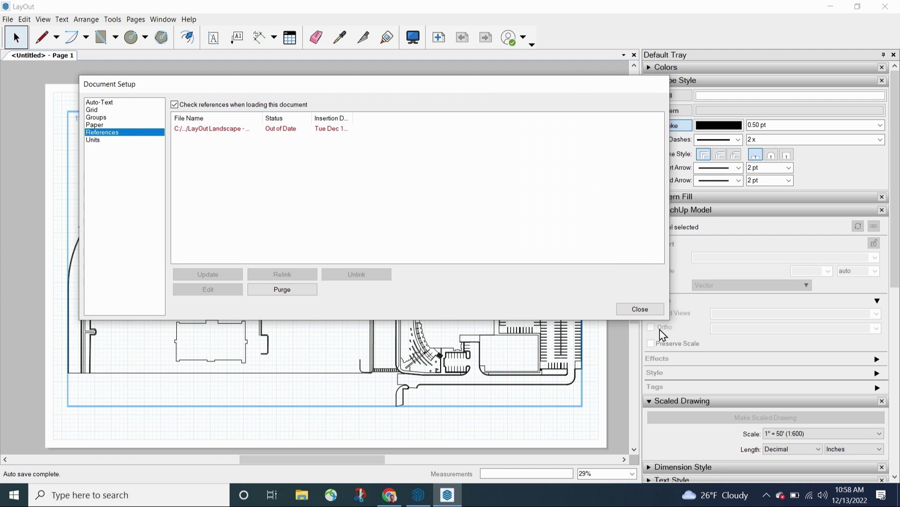
drag(261, 115, 388, 118)
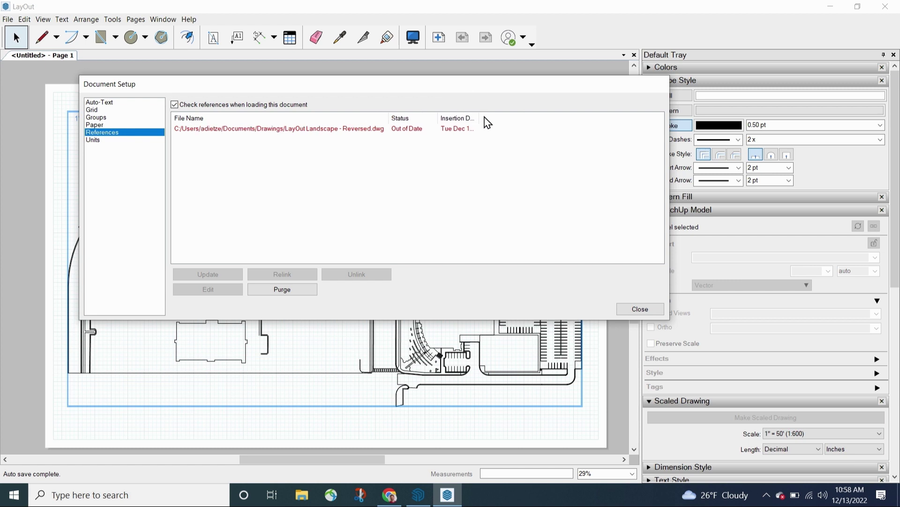
drag(477, 118, 537, 116)
click(55, 211)
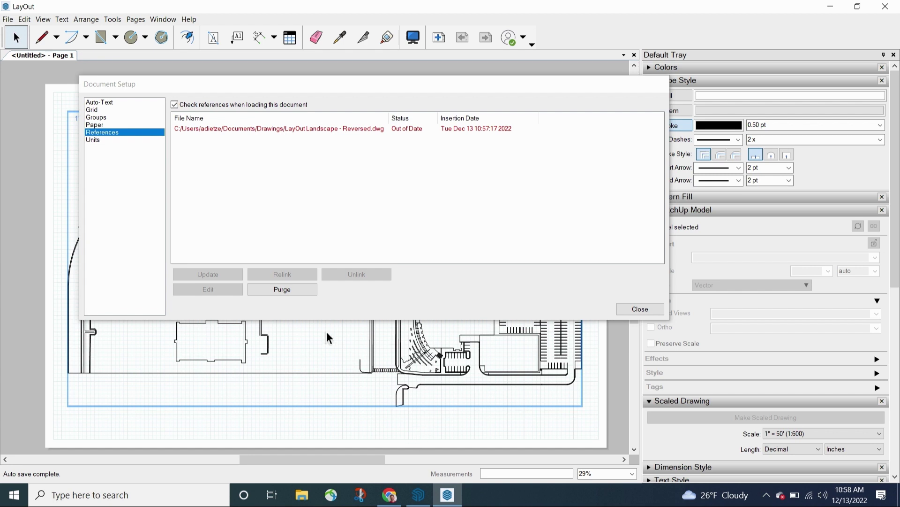
Step: Update the LayOut Landscape - Reversed.dwg reference to the latest version of the file and close the document settings
click(348, 129)
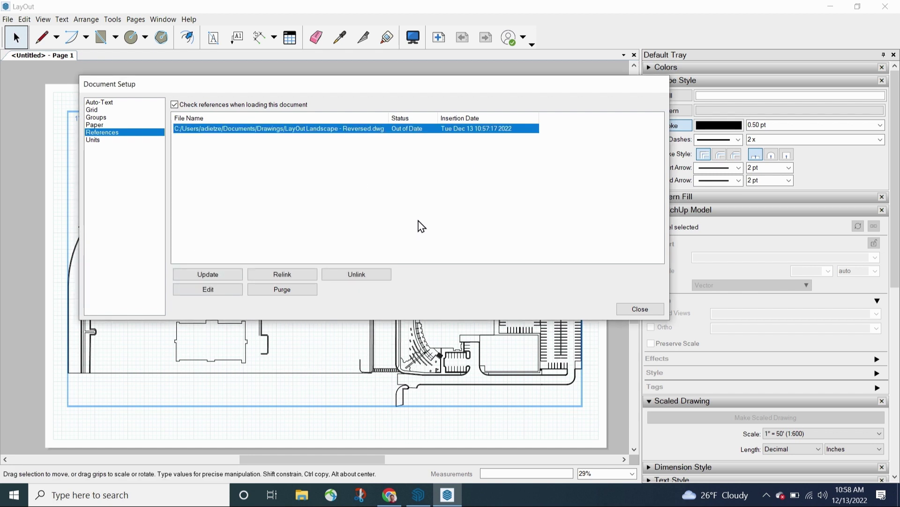
click(593, 422)
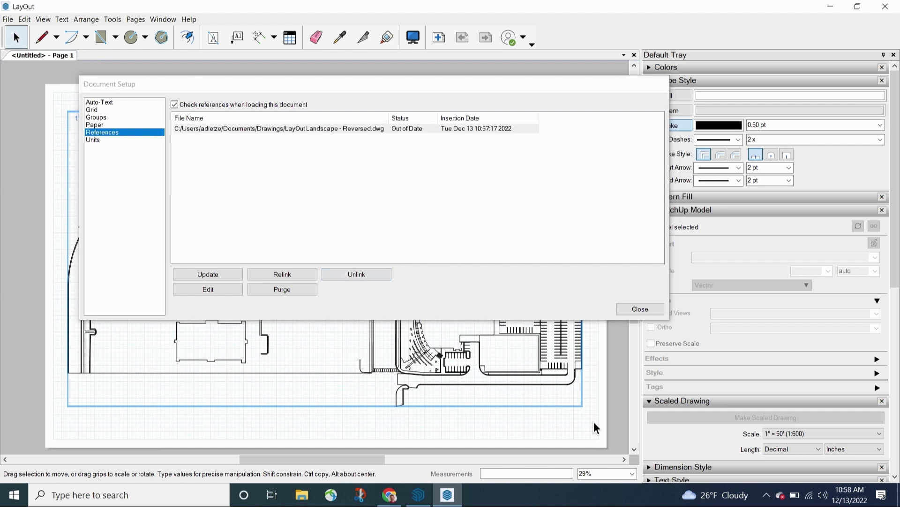
click(266, 134)
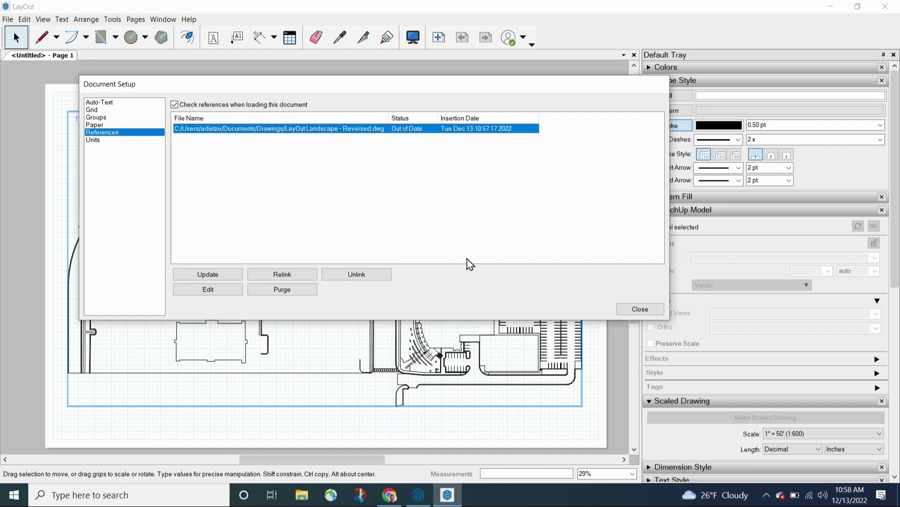
click(221, 279)
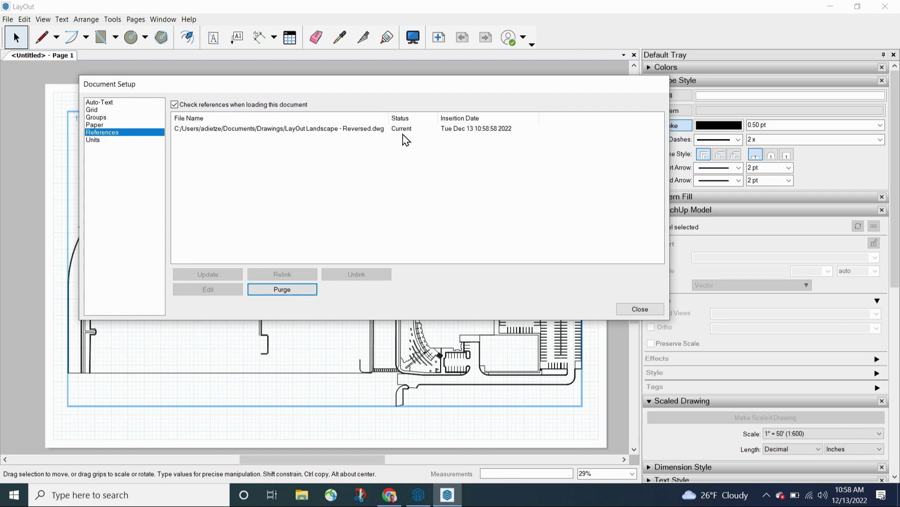
click(639, 309)
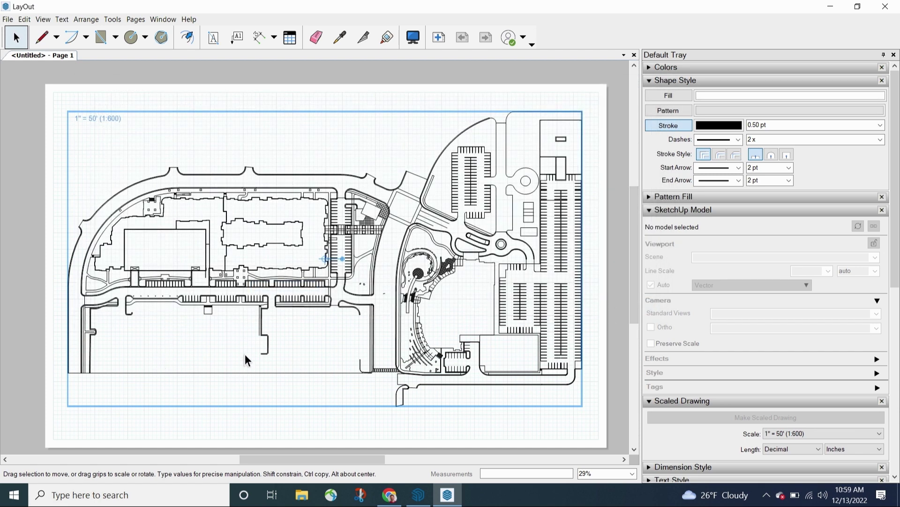